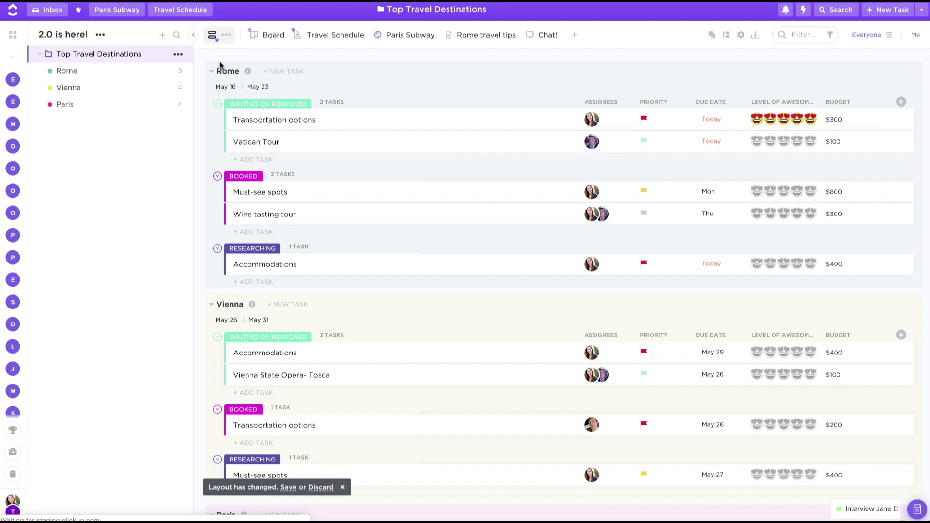
Move the Level of awesomeness column earlier and sum the Budget column per status group.
click(900, 102)
click(836, 84)
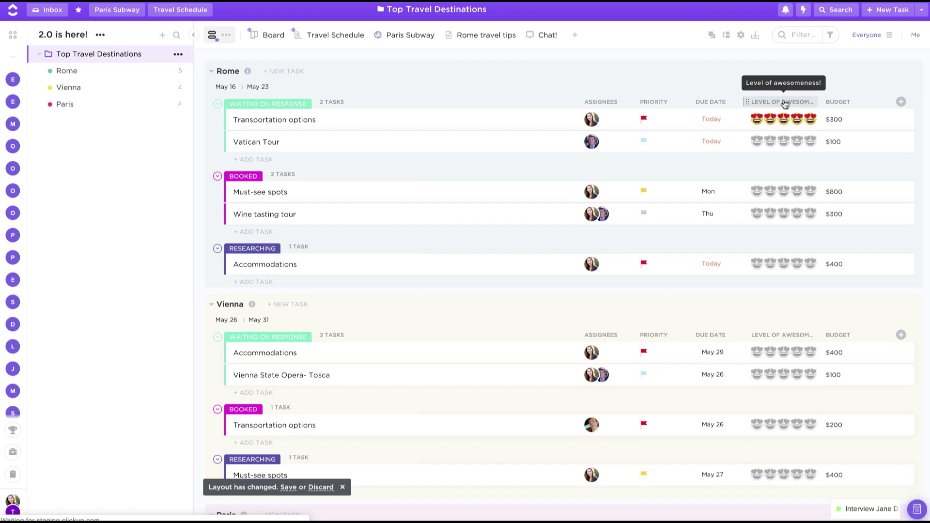
drag(785, 103, 687, 101)
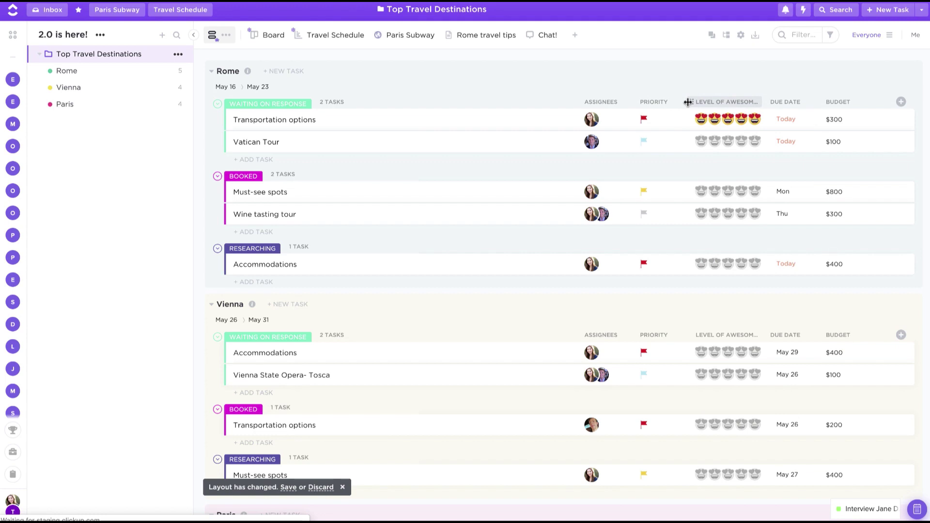
click(833, 158)
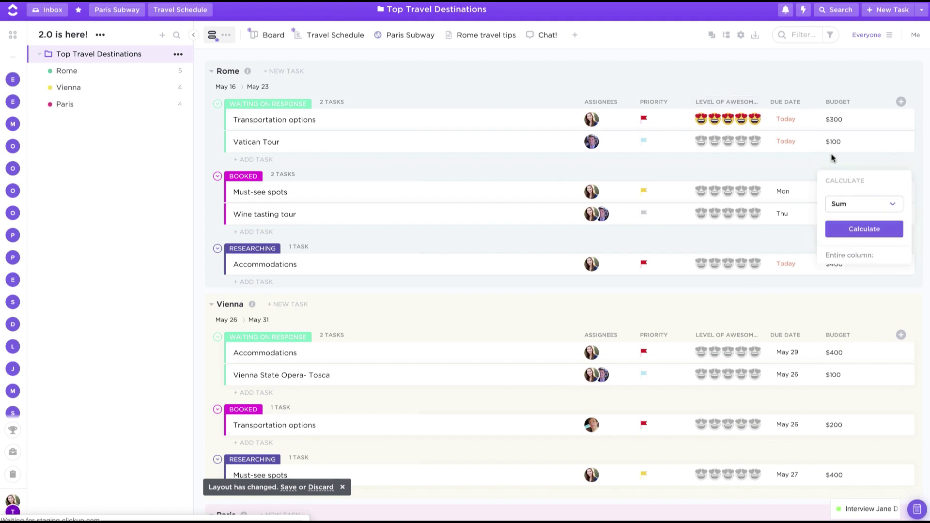
click(865, 228)
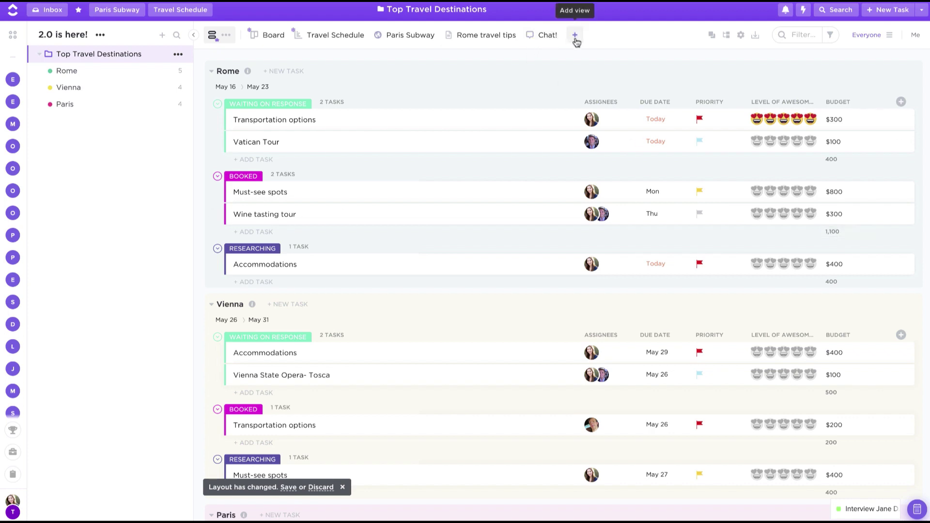
Browse the available views, checking the Board and Travel Schedule timeline views.
click(574, 35)
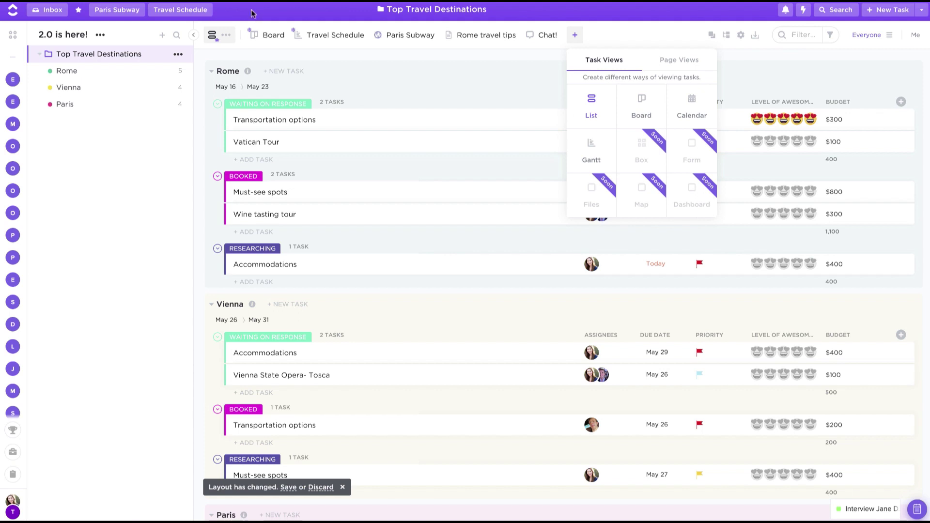
click(263, 35)
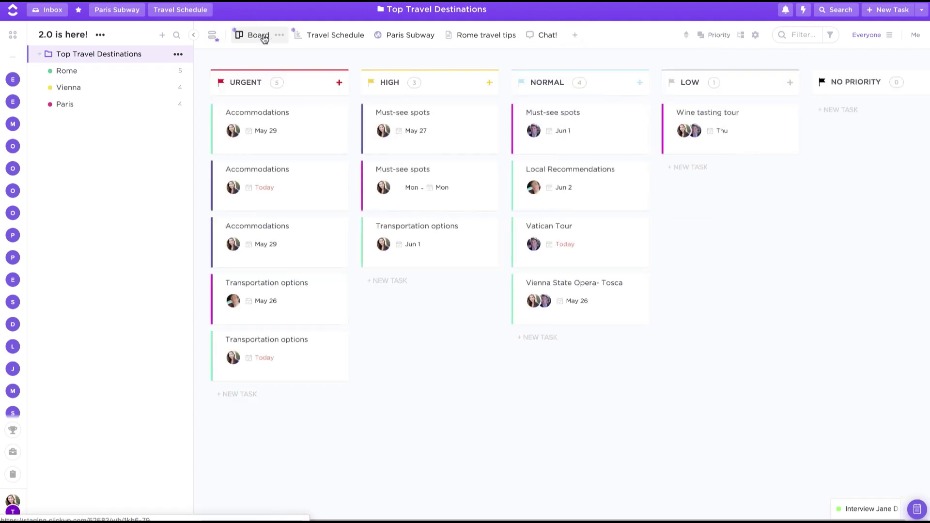
click(327, 35)
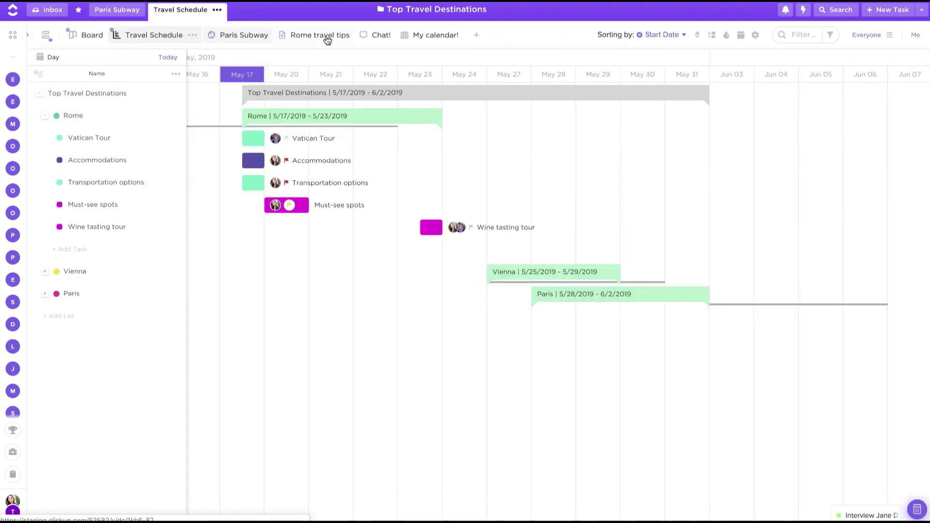
Add a calendar view named 'My calendar!'.
click(408, 35)
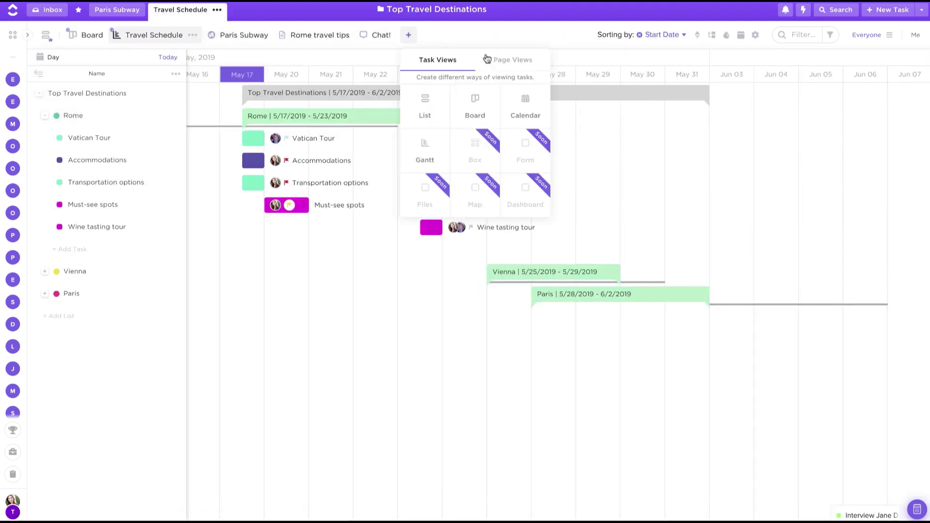
click(525, 106)
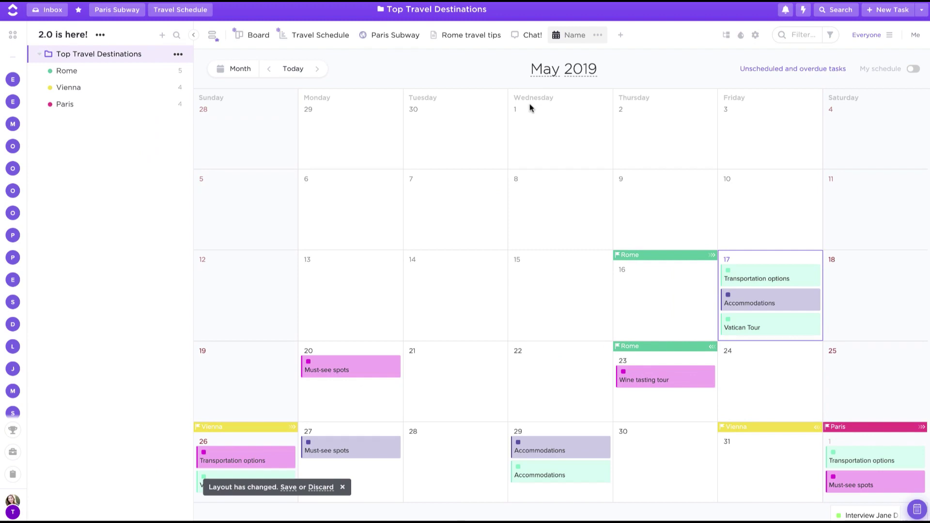
text(My cale)
text(ndar!)
key(Return)
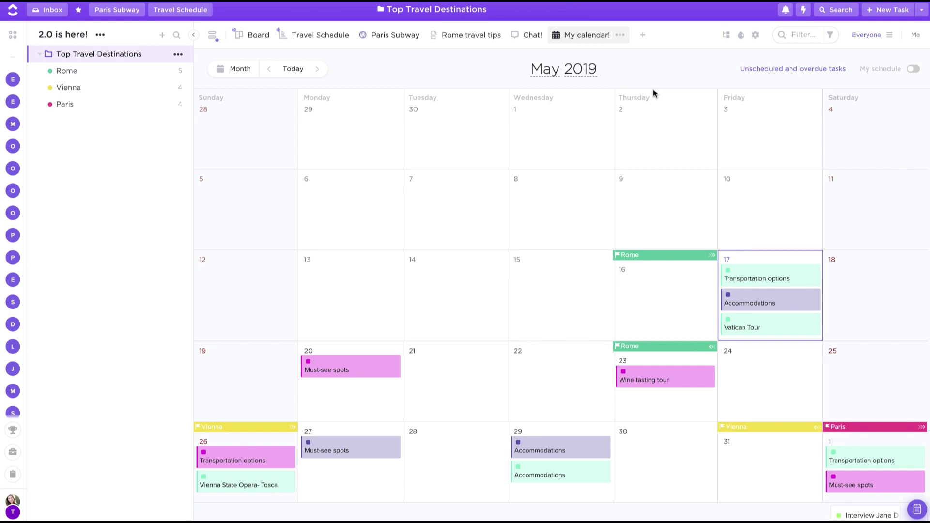
Review page view options, then view the Chat!, Rome travel tips and Paris Subway pages.
click(642, 36)
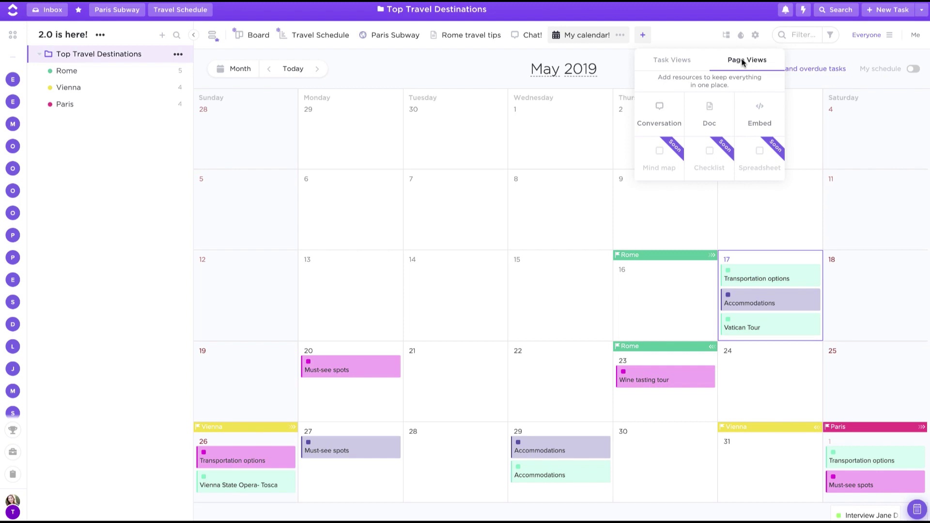
click(526, 35)
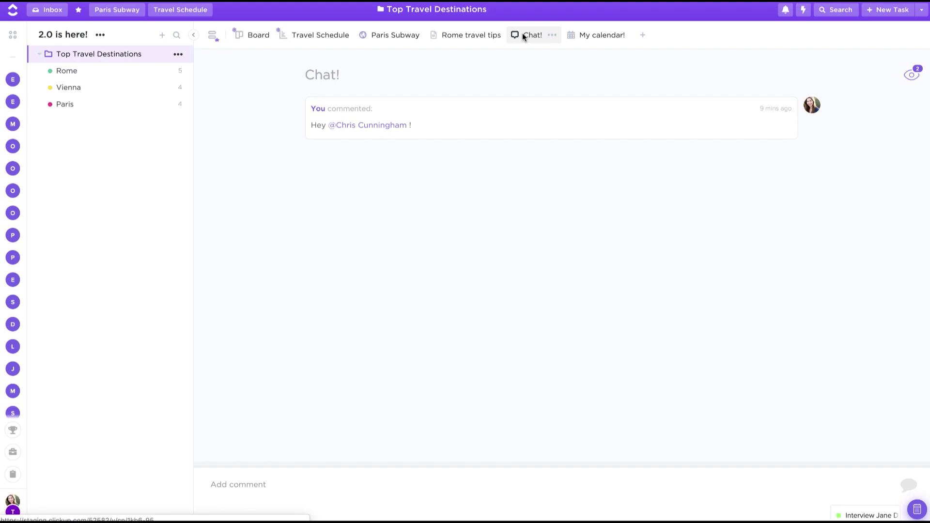
click(447, 37)
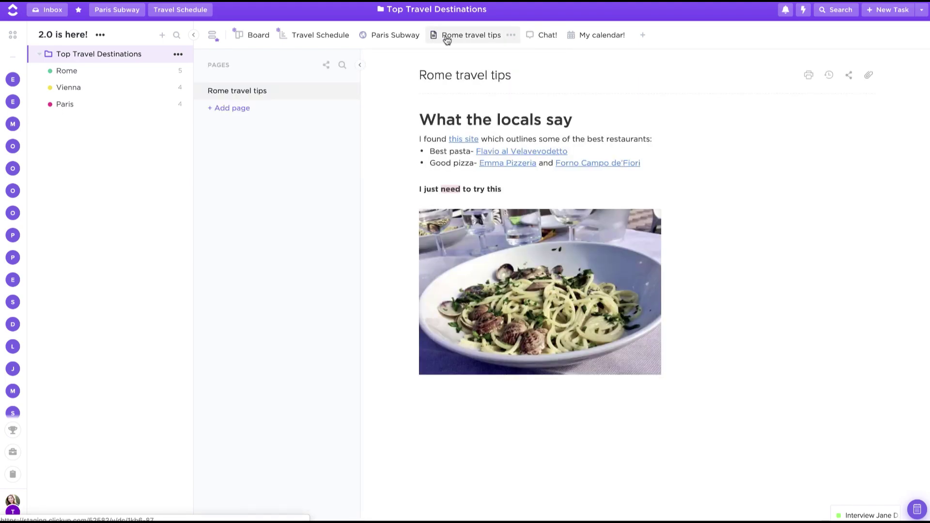
click(395, 35)
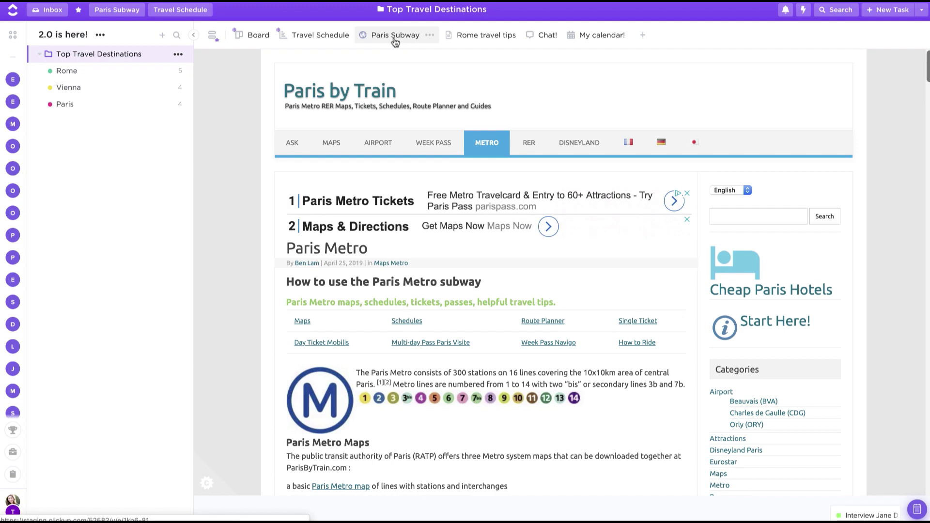
Back in the task list, move Priority ahead of Due Date and save the layout.
click(213, 35)
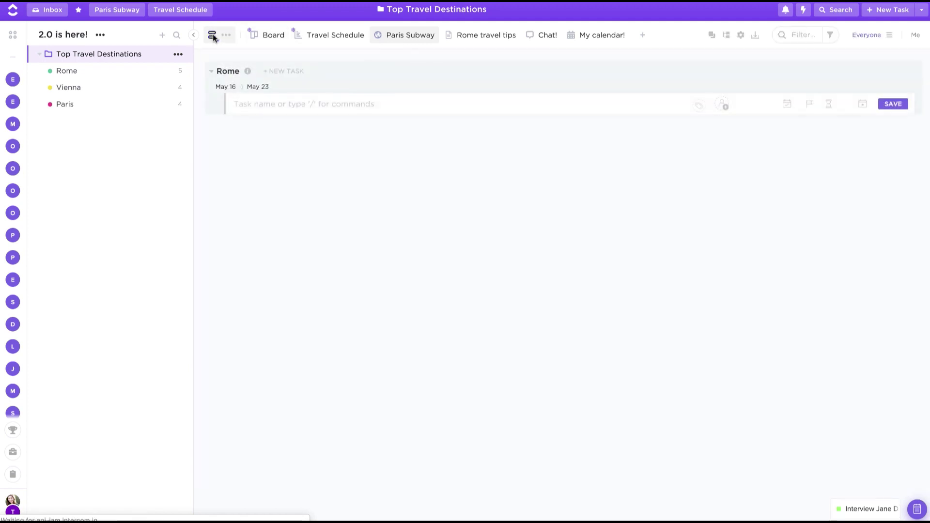
click(228, 37)
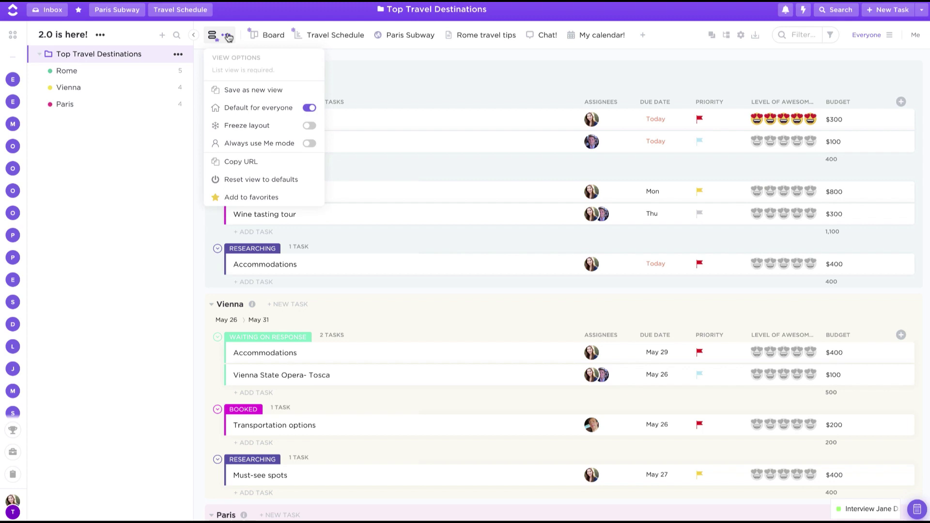
click(429, 66)
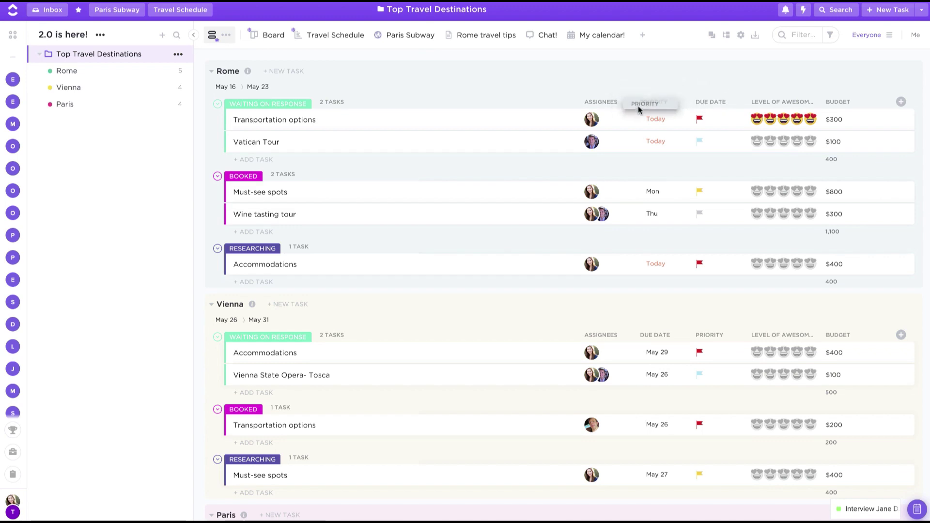
drag(676, 95, 640, 105)
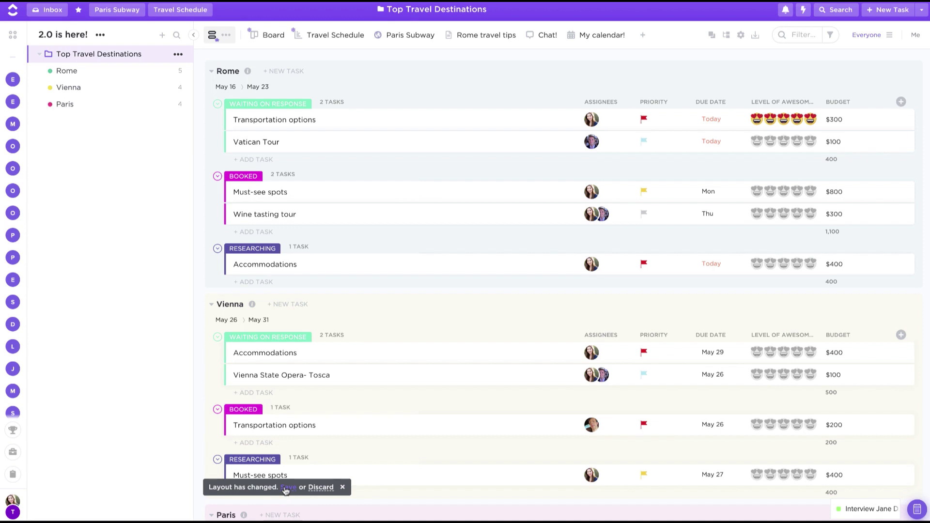
click(286, 489)
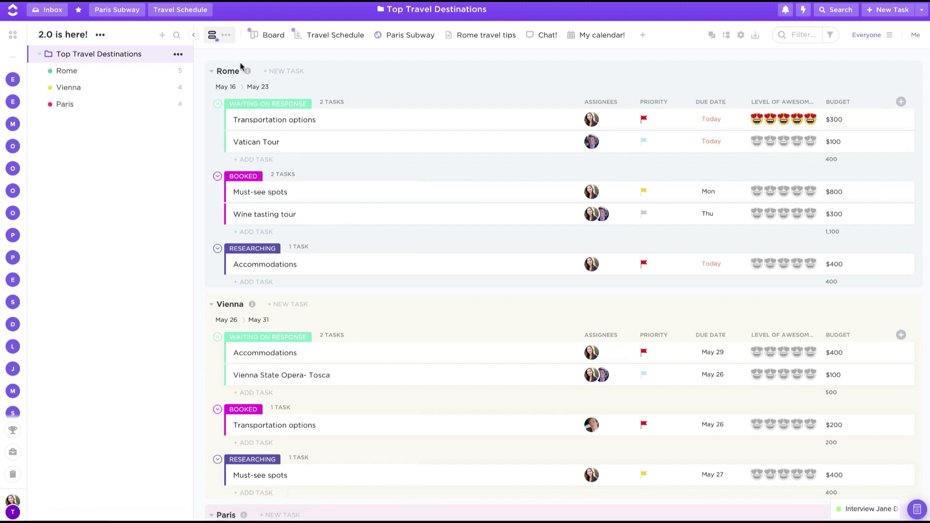
click(45, 15)
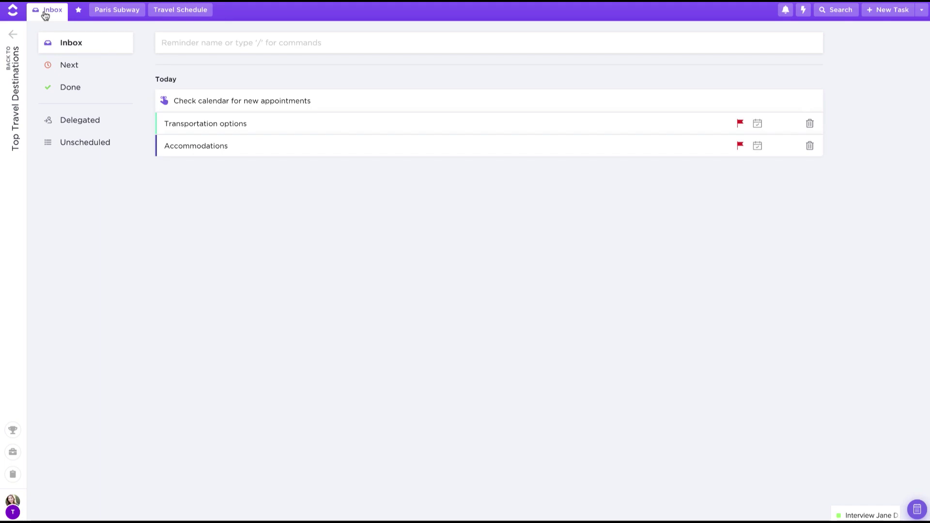
mouse_move(242, 124)
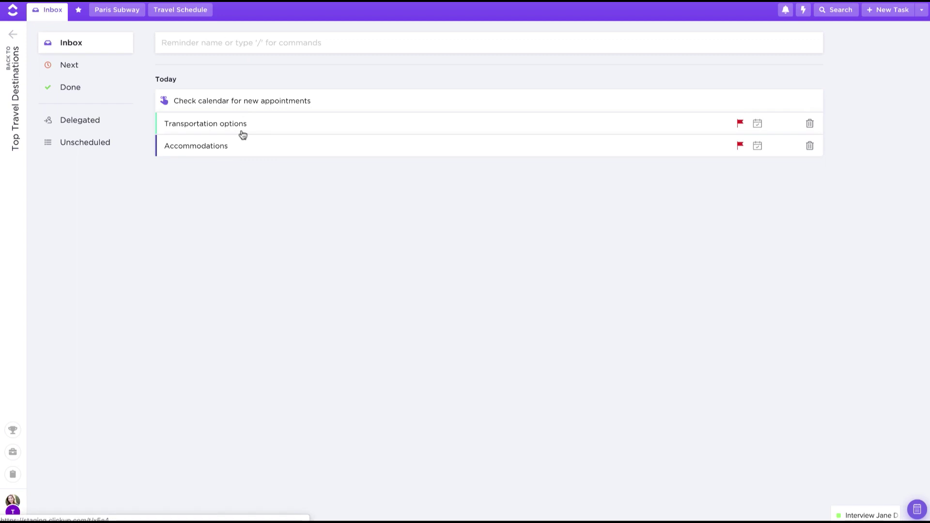
click(202, 42)
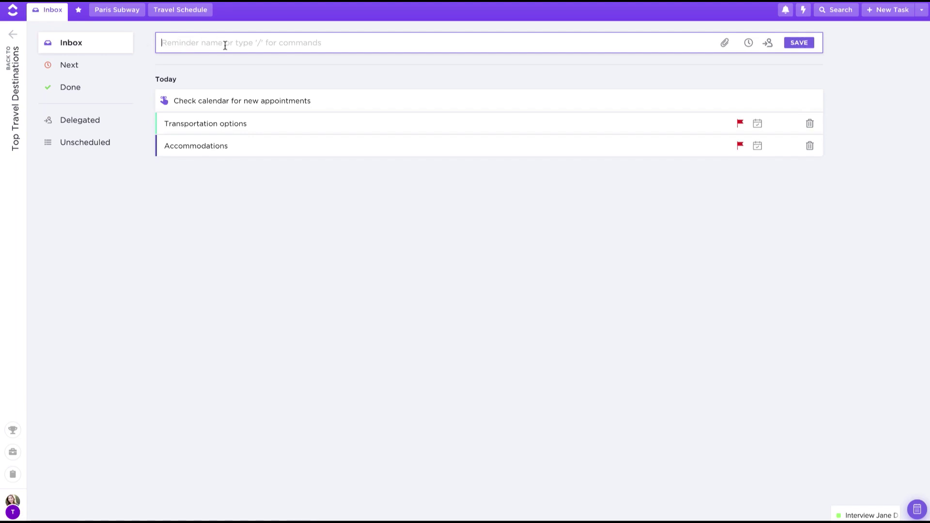
click(12, 10)
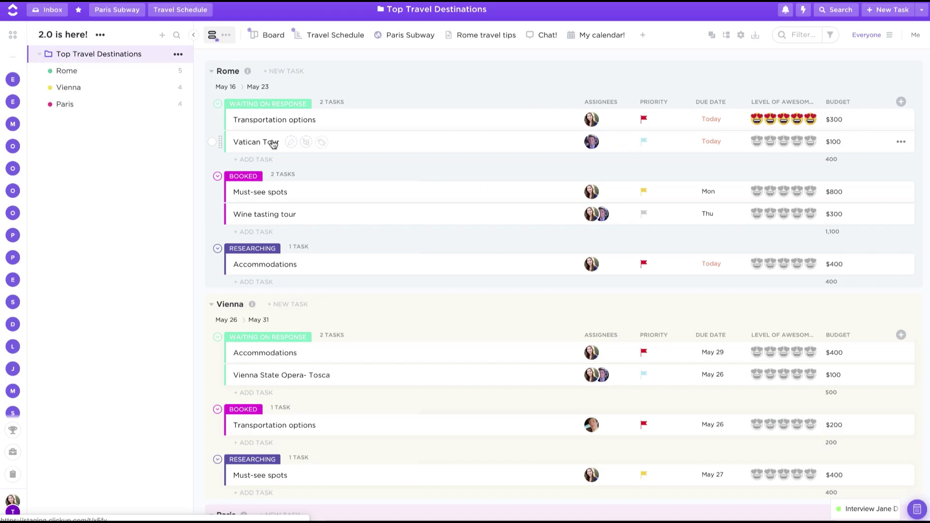
click(255, 142)
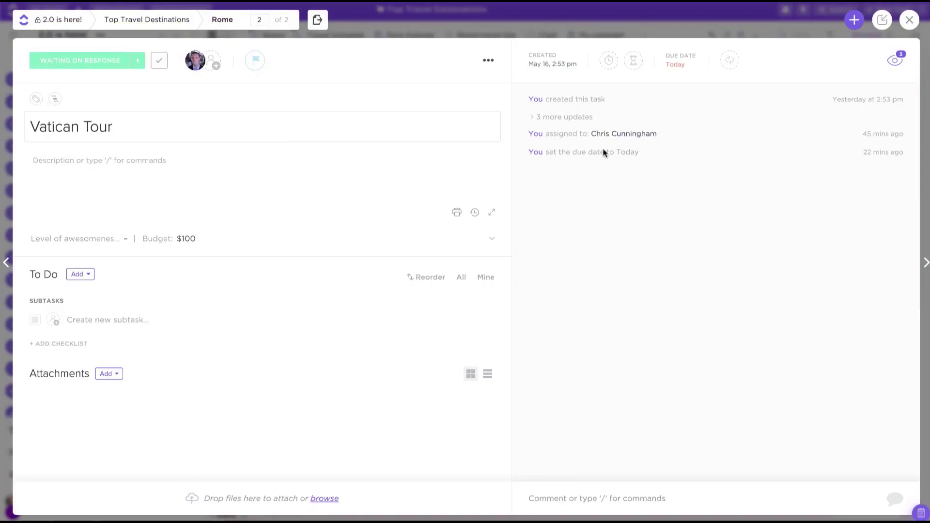
click(624, 135)
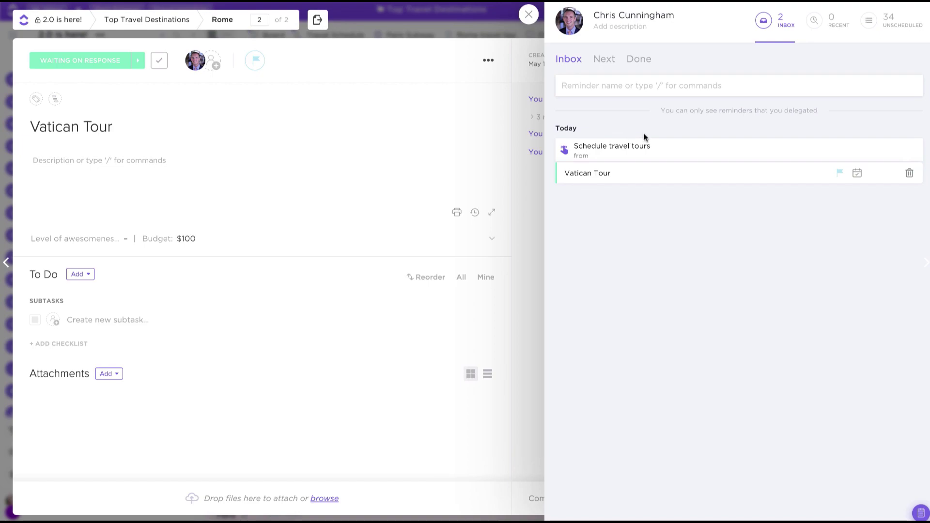
click(528, 14)
click(524, 16)
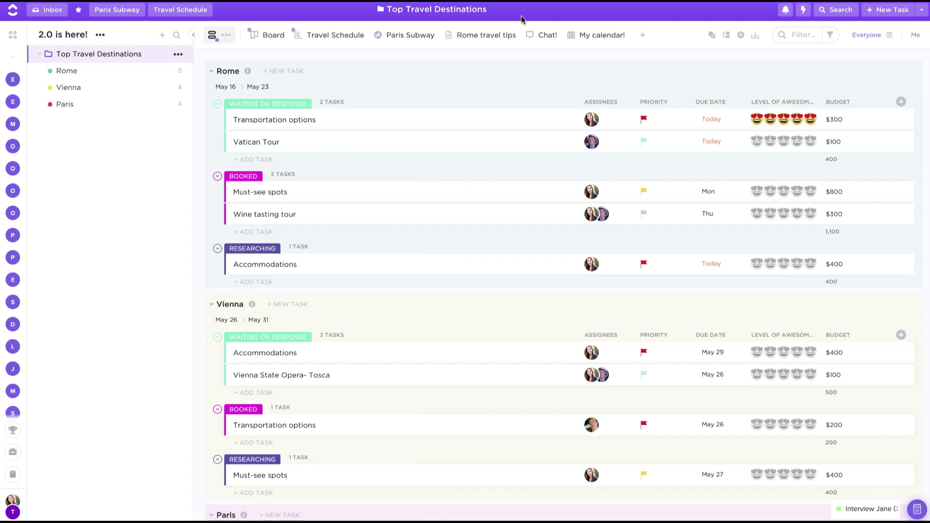
Open the account menu from the avatar at the bottom of the sidebar.
click(12, 509)
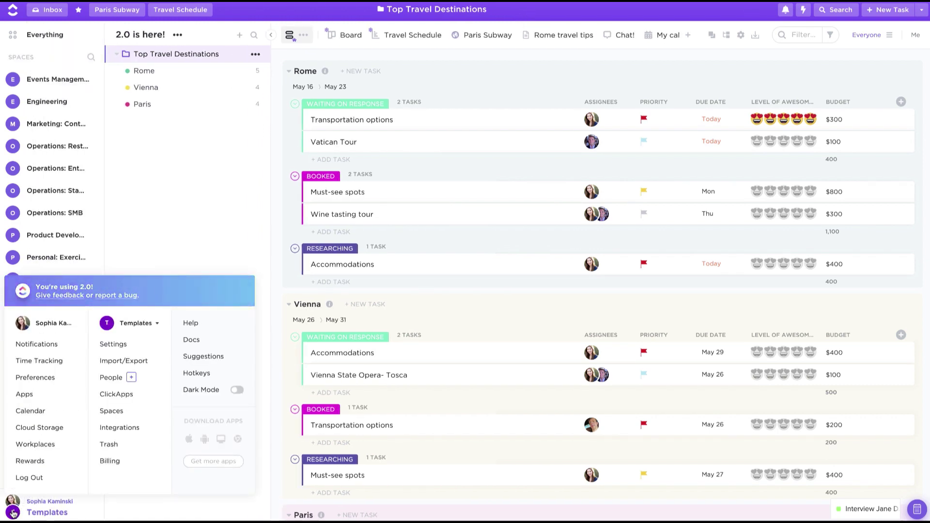